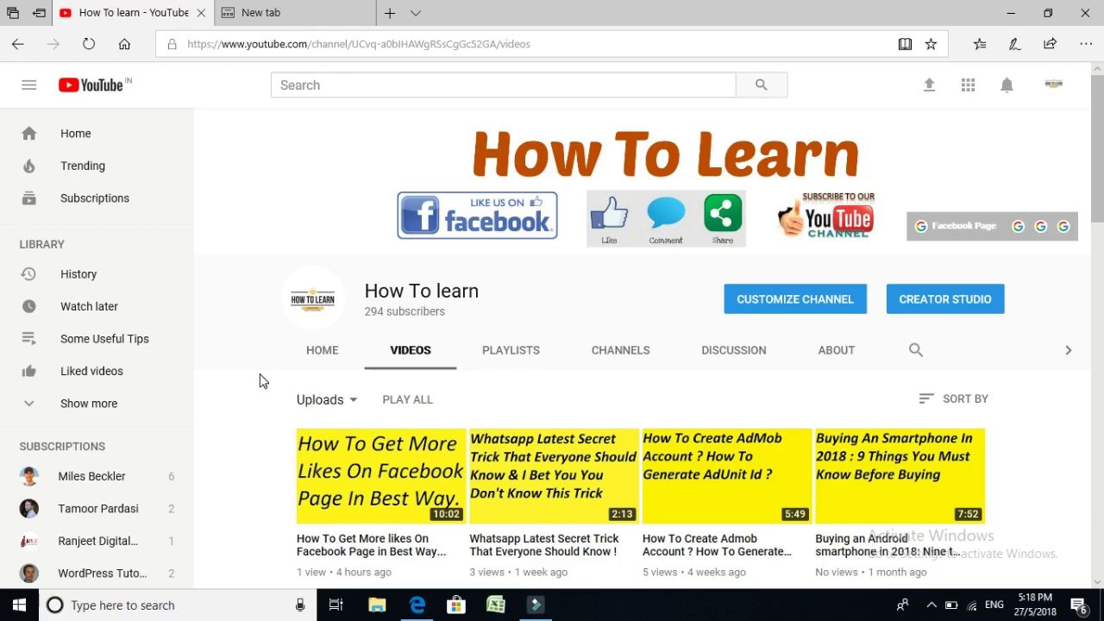
Step: Start promoting the video "8 things that iPhones can do, Android phones can't." from the channel's Video Manager
{"action": "left_click", "coordinate": [242, 437]}
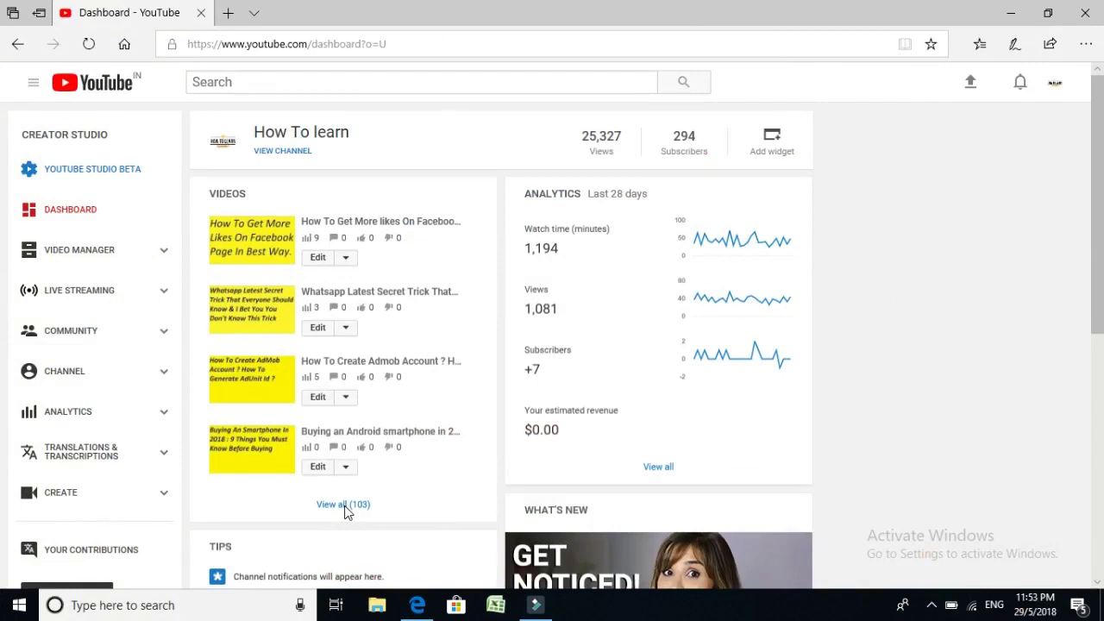
{"action": "left_click", "coordinate": [135, 263]}
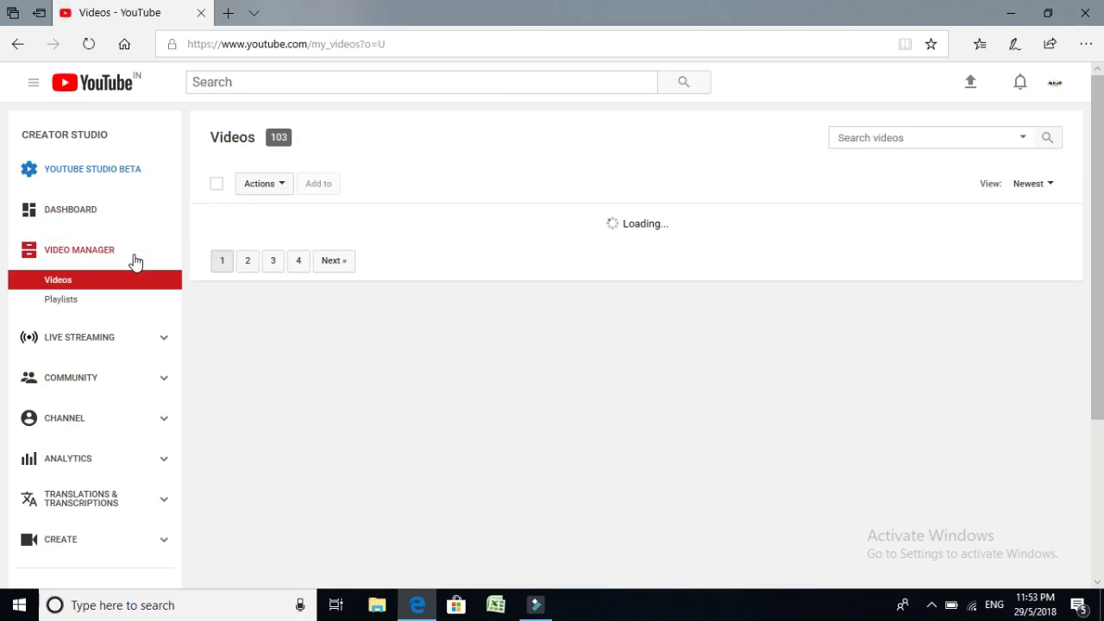
{"action": "scroll", "coordinate": [136, 261], "scroll_direction": "down", "scroll_amount": 6}
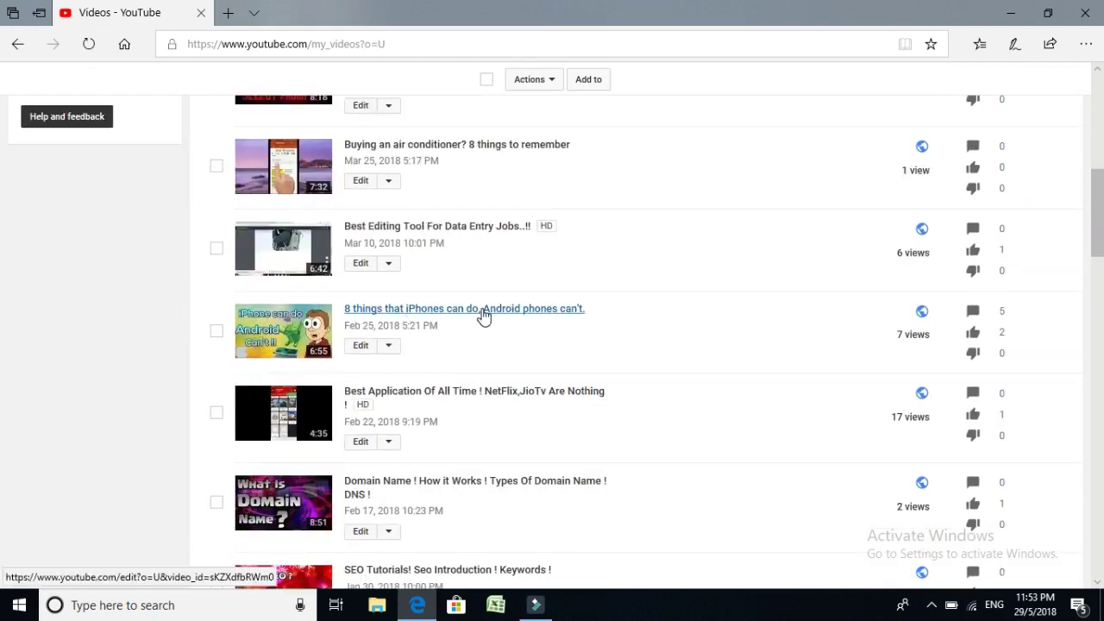
{"action": "left_click", "coordinate": [390, 347]}
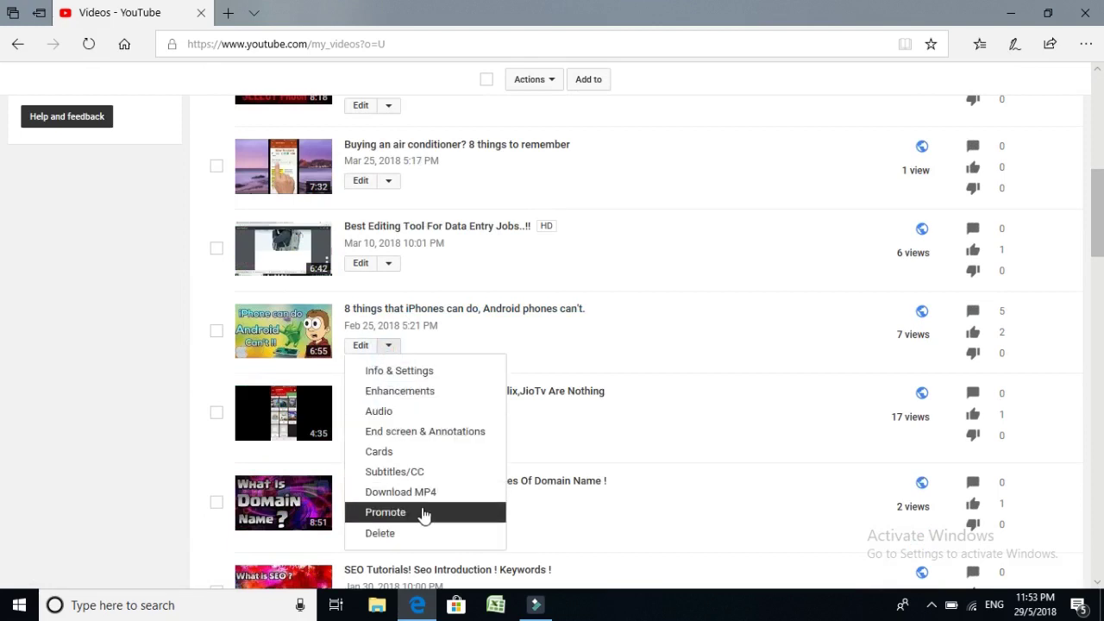
{"action": "left_click", "coordinate": [423, 514]}
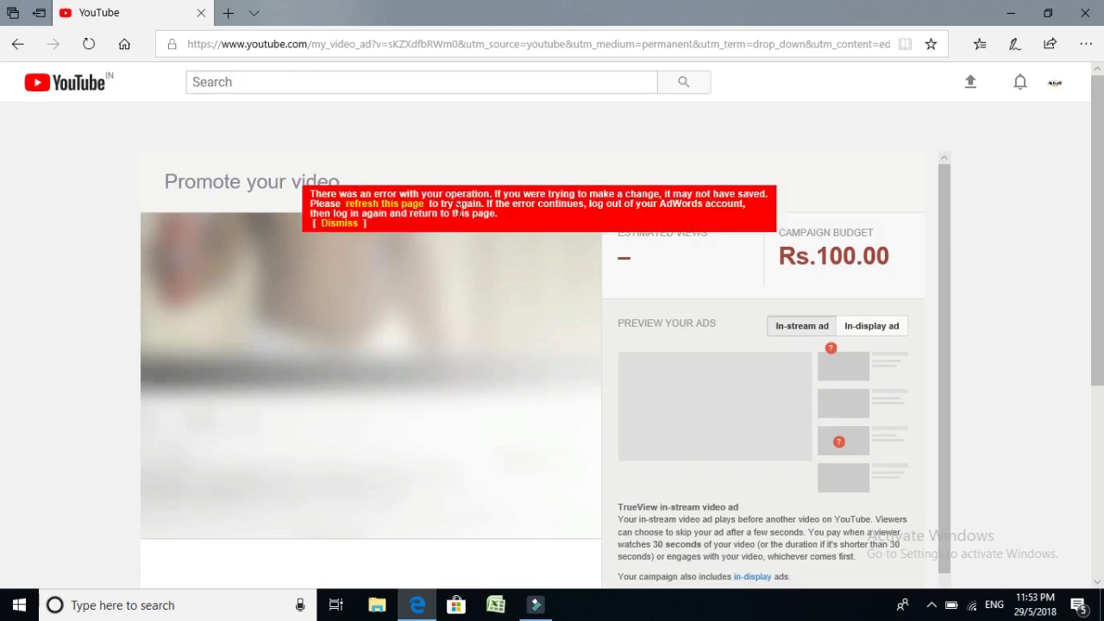
Step: Set the promotion's spending to a campaign budget of 100 in Indian Rupee (INR ₹)
{"action": "left_click", "coordinate": [459, 209]}
{"action": "scroll", "coordinate": [458, 214], "scroll_direction": "down", "scroll_amount": 3}
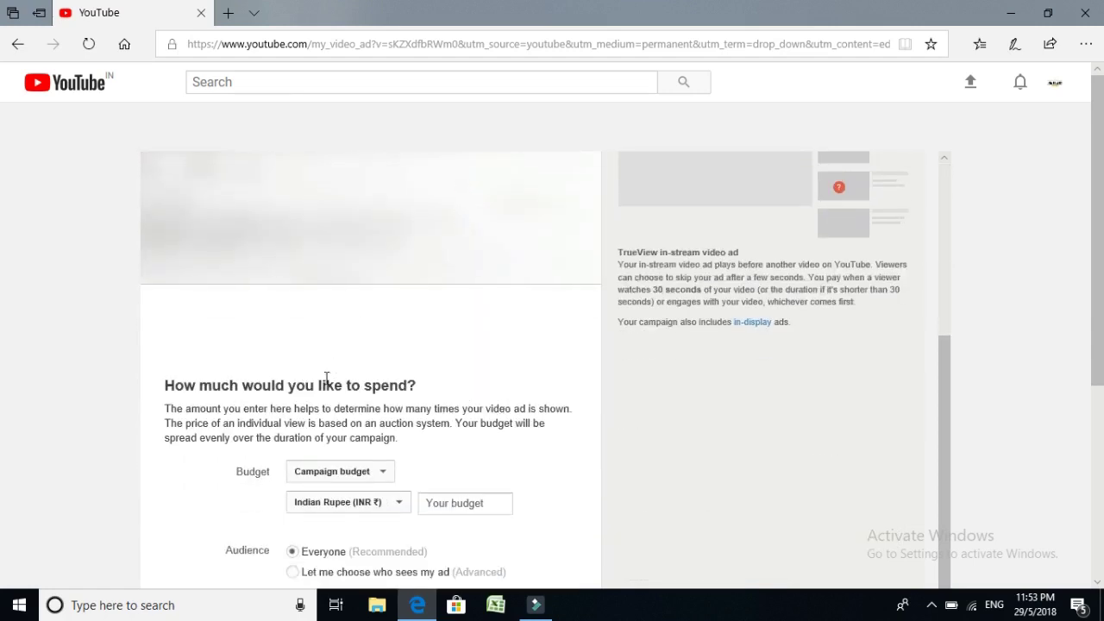
{"action": "left_click", "coordinate": [337, 479]}
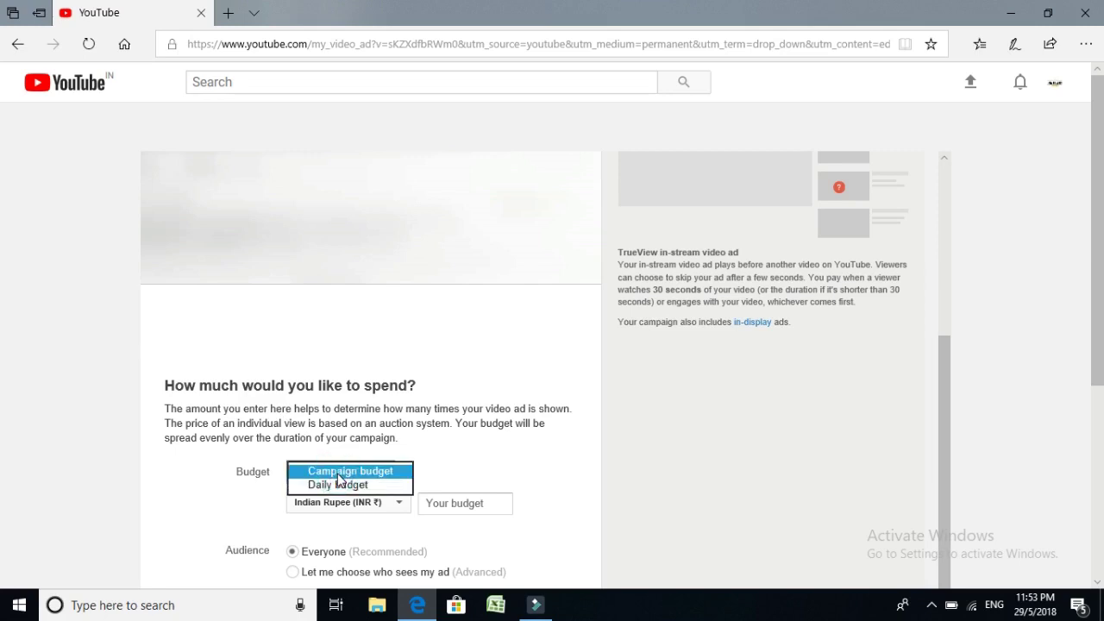
{"action": "left_click", "coordinate": [337, 474]}
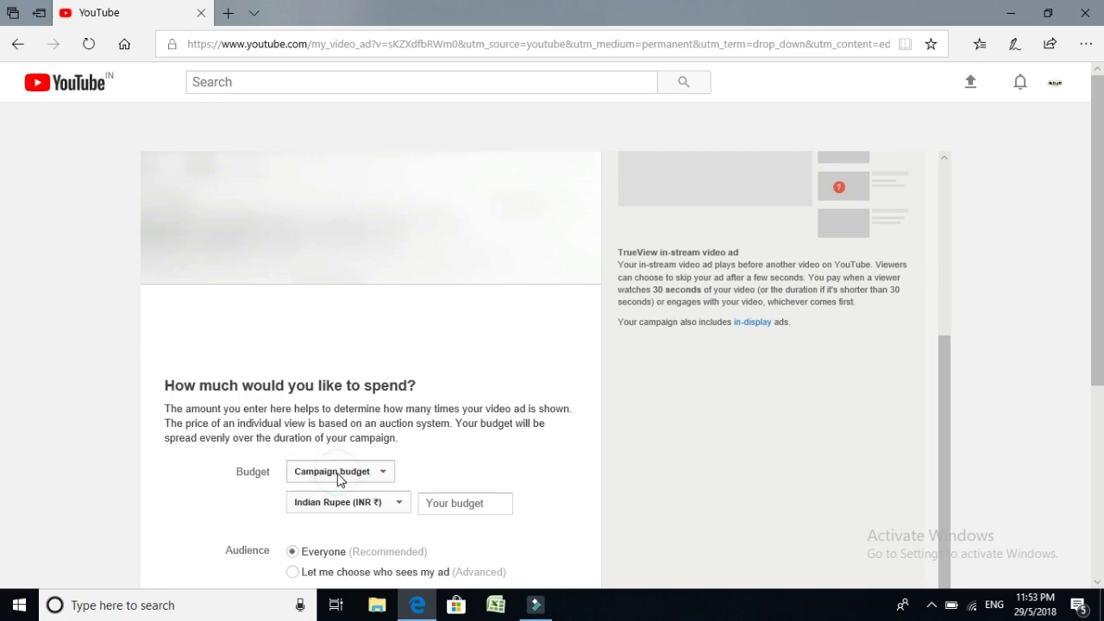
{"action": "left_click", "coordinate": [453, 503]}
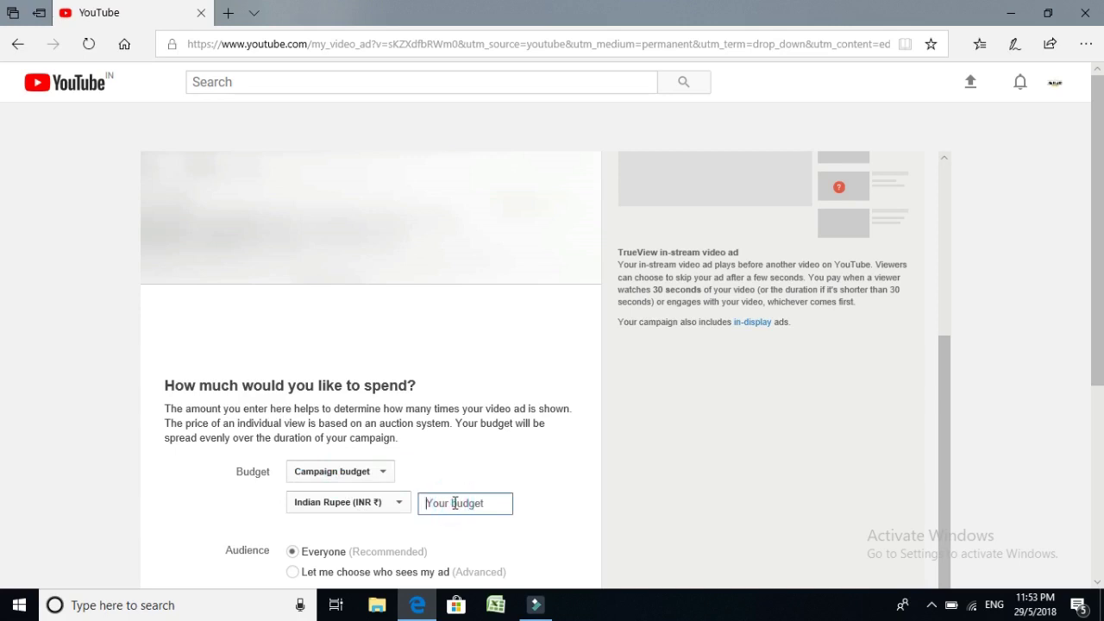
{"action": "left_click", "coordinate": [358, 511]}
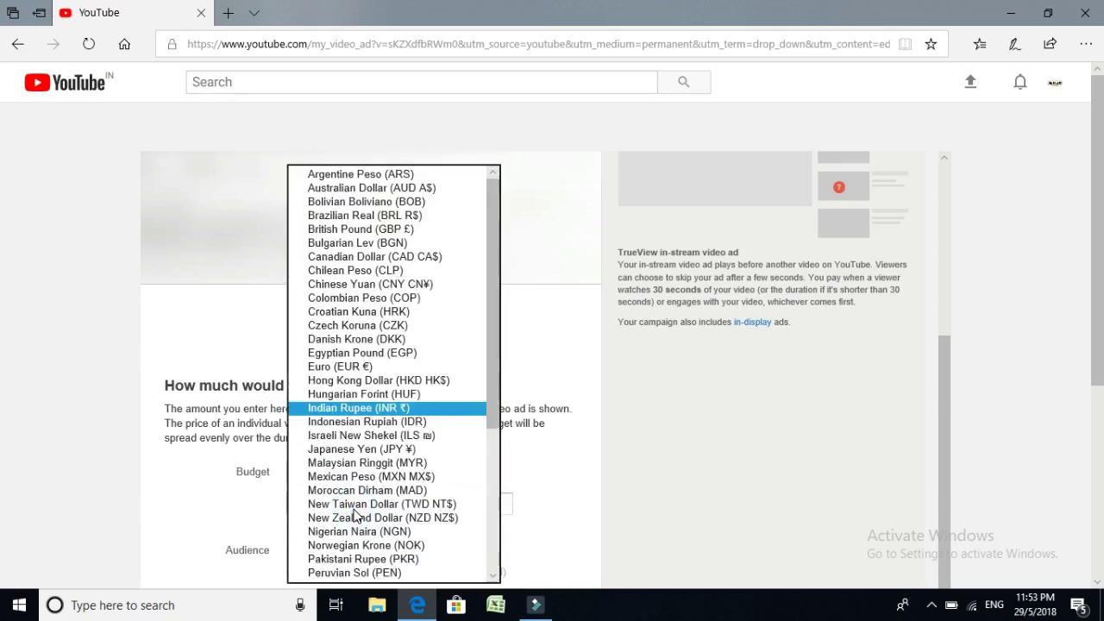
{"action": "left_click", "coordinate": [376, 411]}
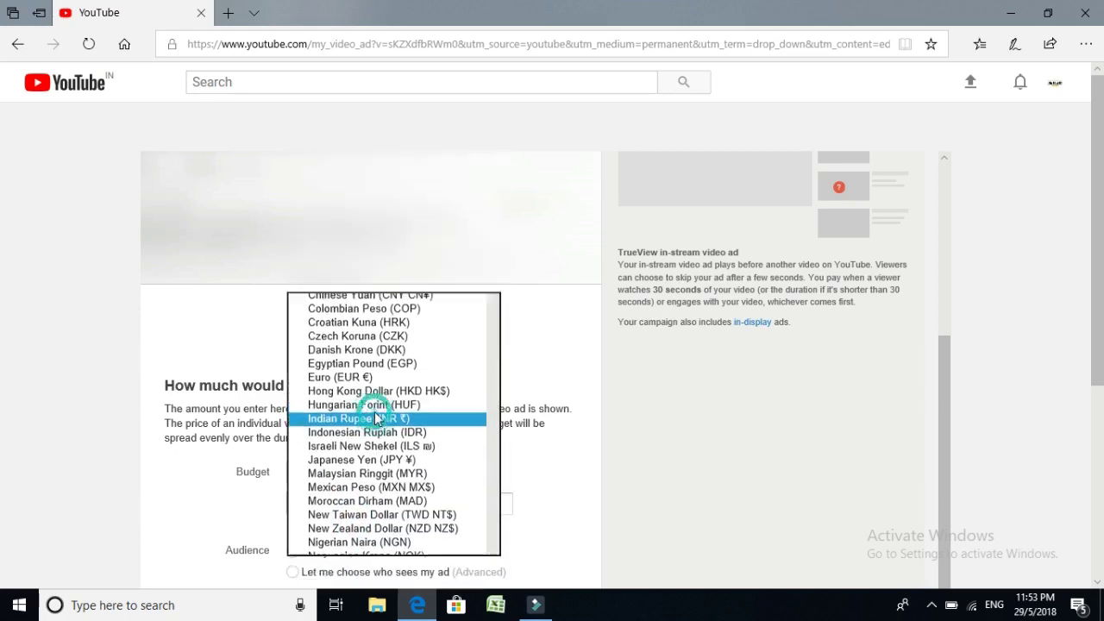
{"action": "left_click", "coordinate": [466, 505]}
{"action": "type", "text": "100"}
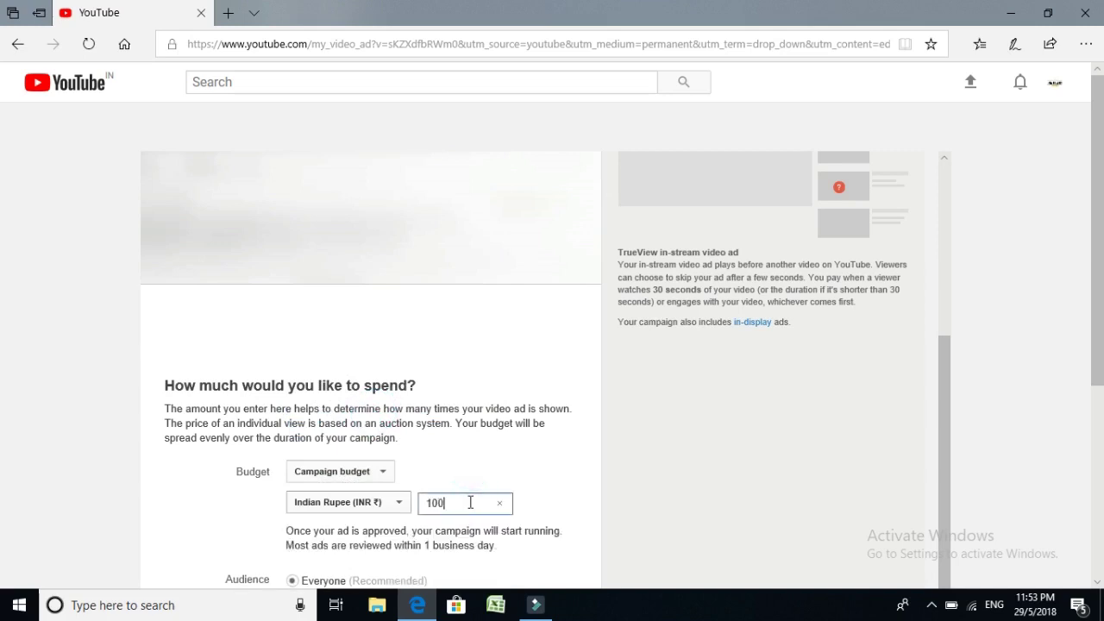
{"action": "left_click", "coordinate": [224, 497]}
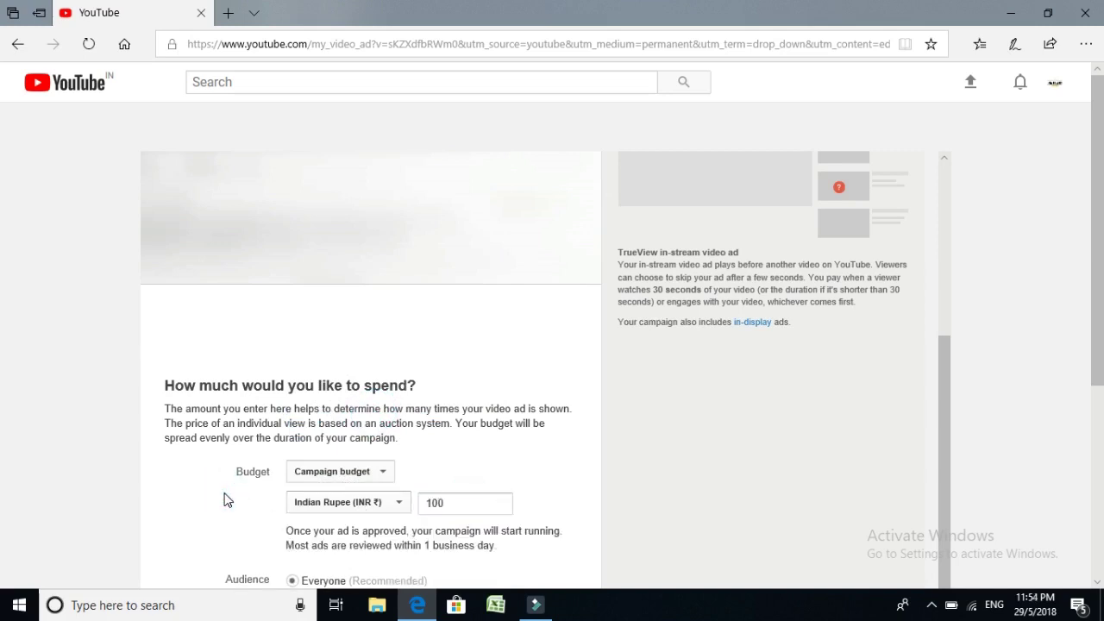
{"action": "left_click", "coordinate": [225, 497]}
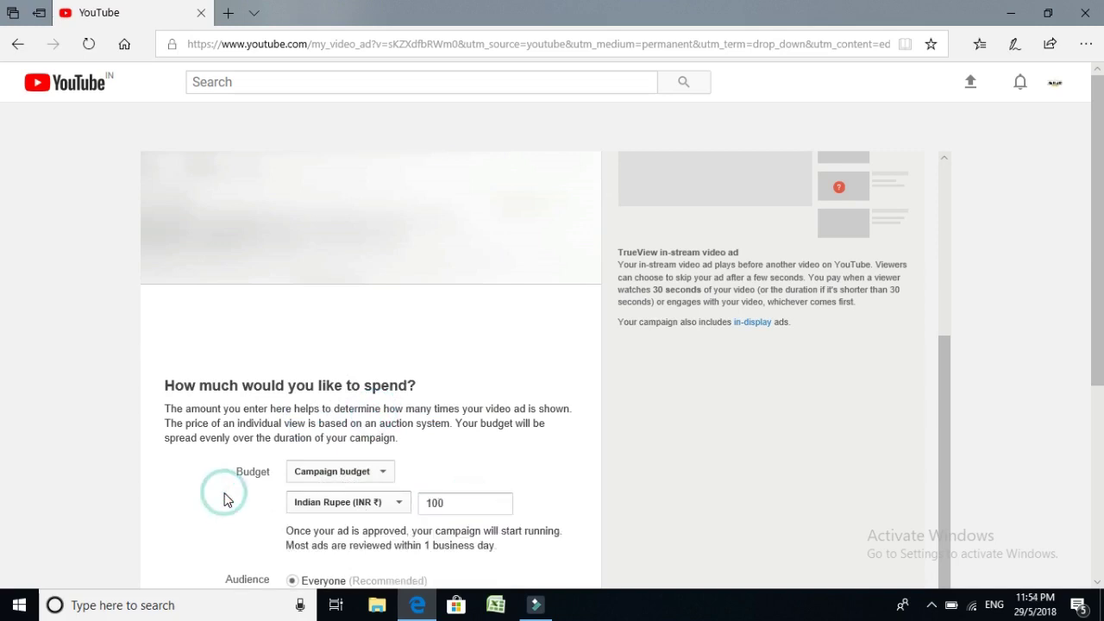
{"action": "left_click", "coordinate": [477, 528]}
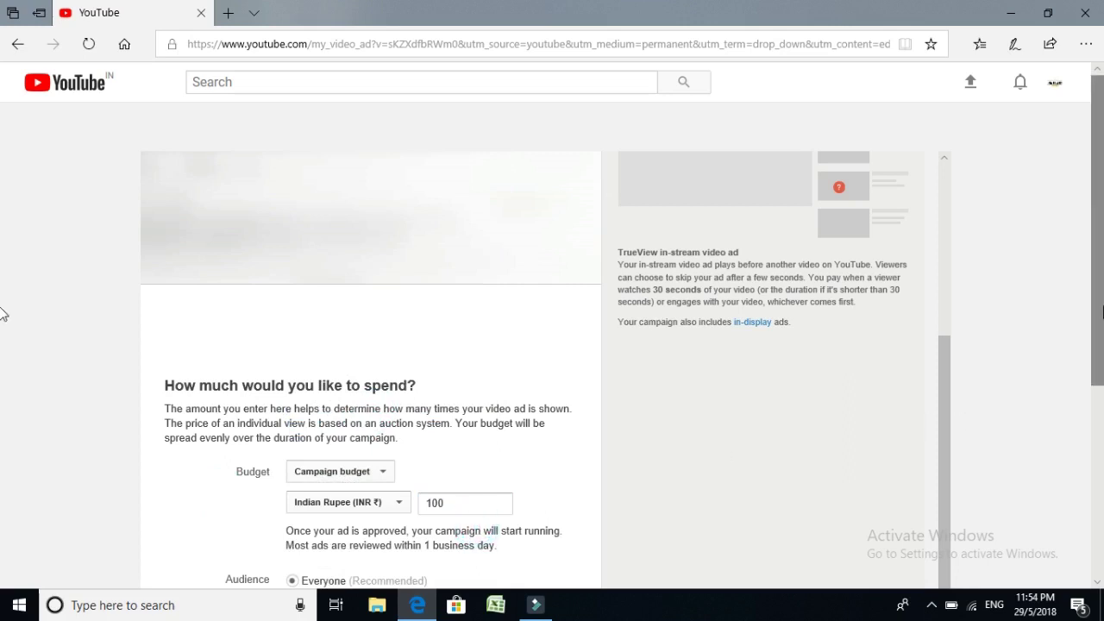
Step: Accept the Everyone audience and the prefilled ad design, and continue to AdWords by signing in
{"action": "scroll", "coordinate": [5, 492], "scroll_direction": "down", "scroll_amount": 4}
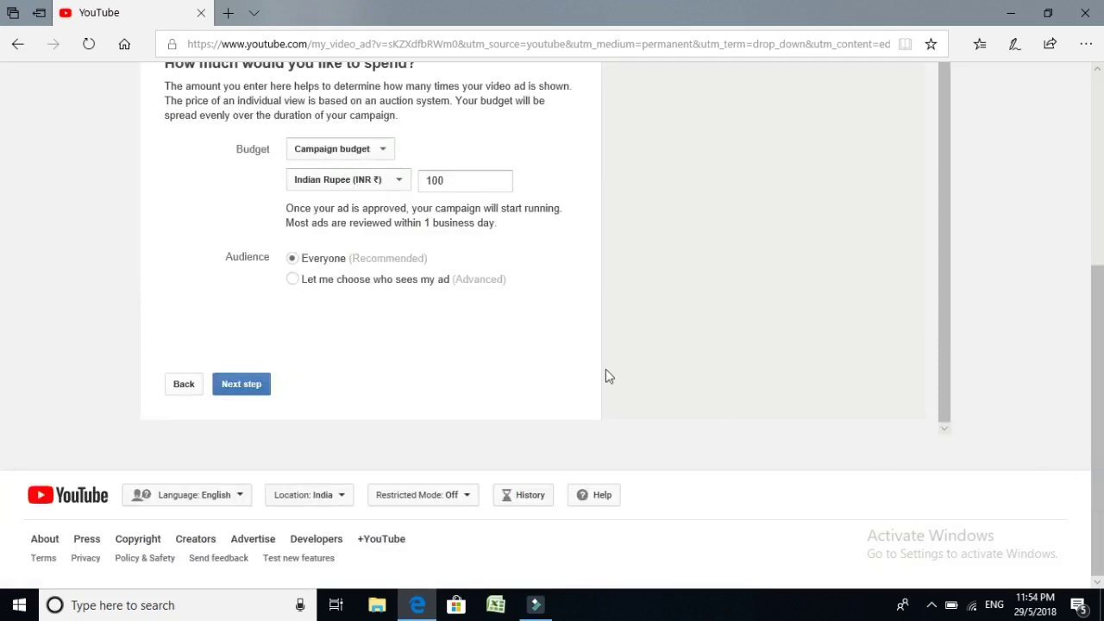
{"action": "left_click", "coordinate": [239, 386]}
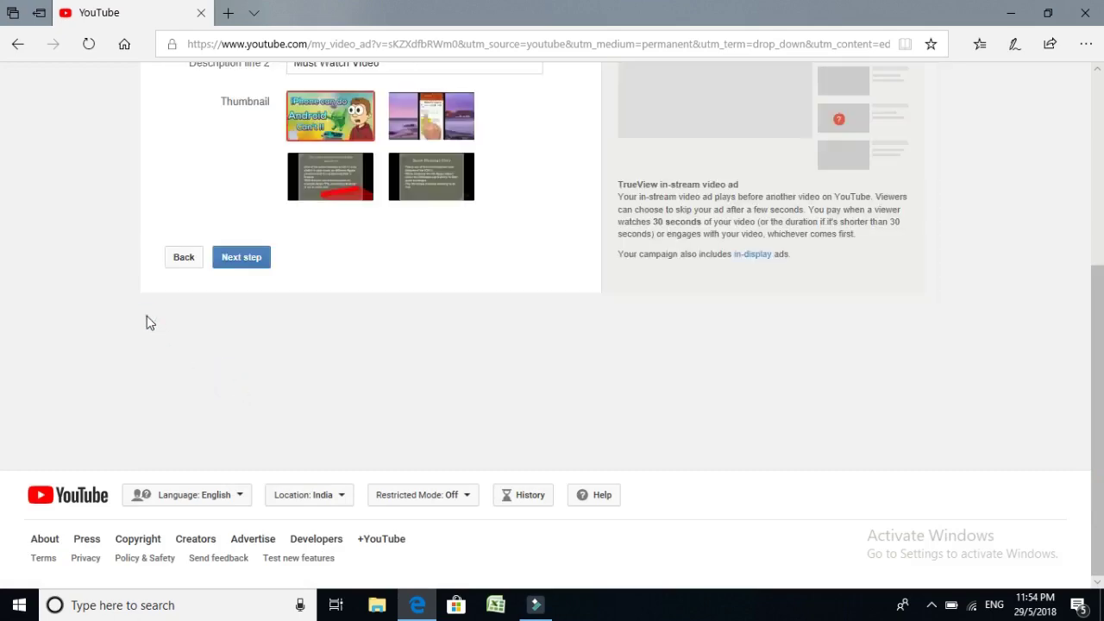
{"action": "scroll", "coordinate": [147, 320], "scroll_direction": "up", "scroll_amount": 3}
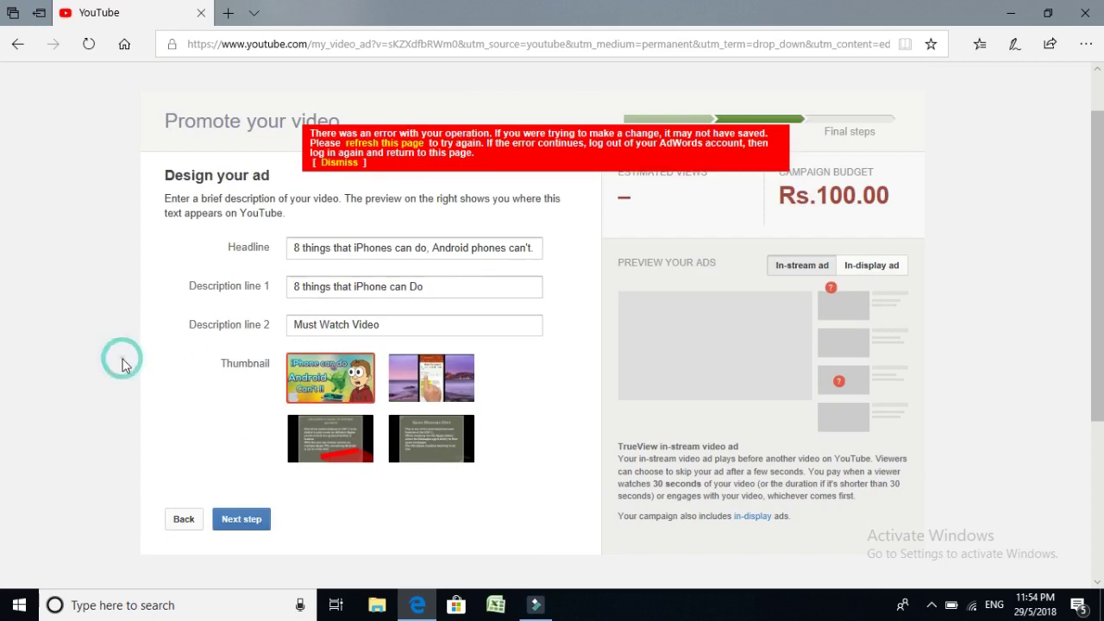
{"action": "scroll", "coordinate": [123, 366], "scroll_direction": "down", "scroll_amount": 1}
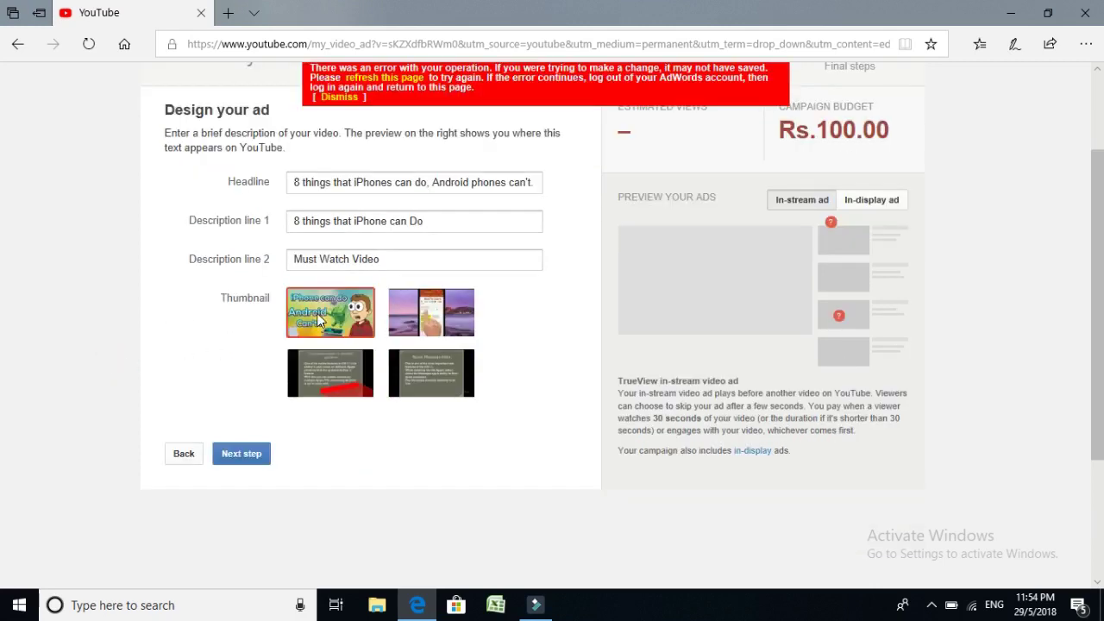
{"action": "left_click", "coordinate": [259, 457]}
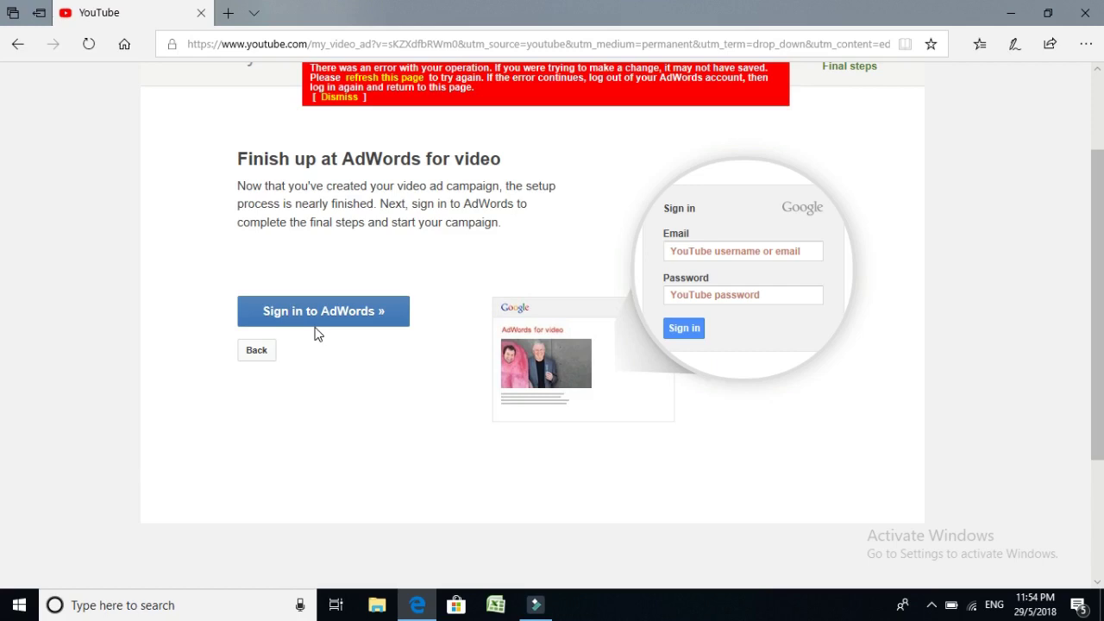
{"action": "left_click", "coordinate": [305, 317]}
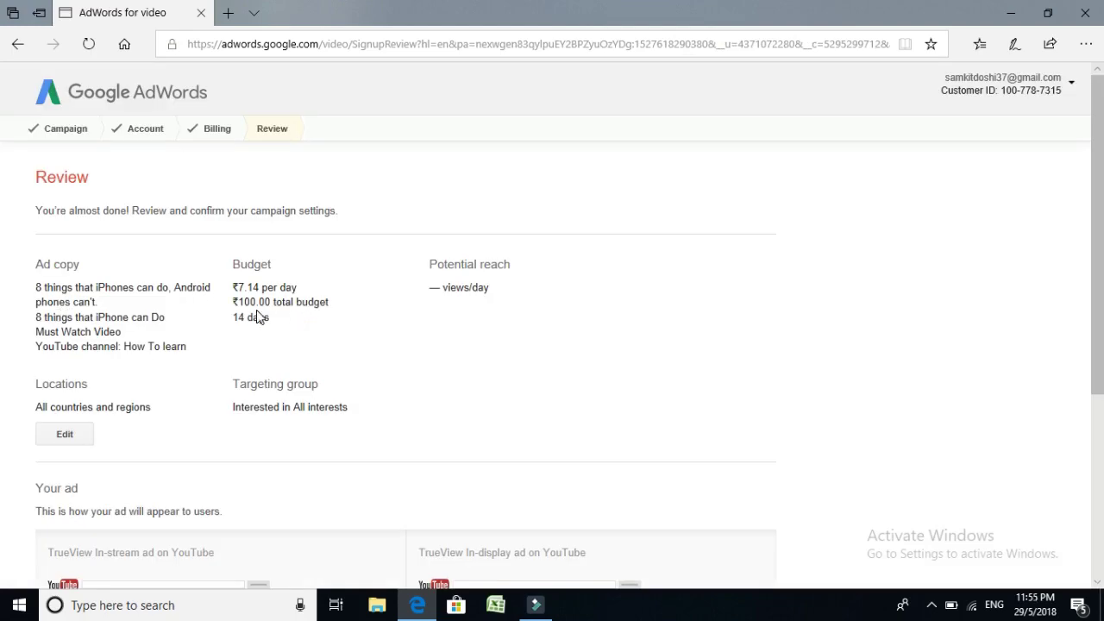
Step: Examine the campaign review's total budget, locations and targeting group
{"action": "left_click", "coordinate": [297, 300]}
{"action": "scroll", "coordinate": [299, 303], "scroll_direction": "down", "scroll_amount": 1}
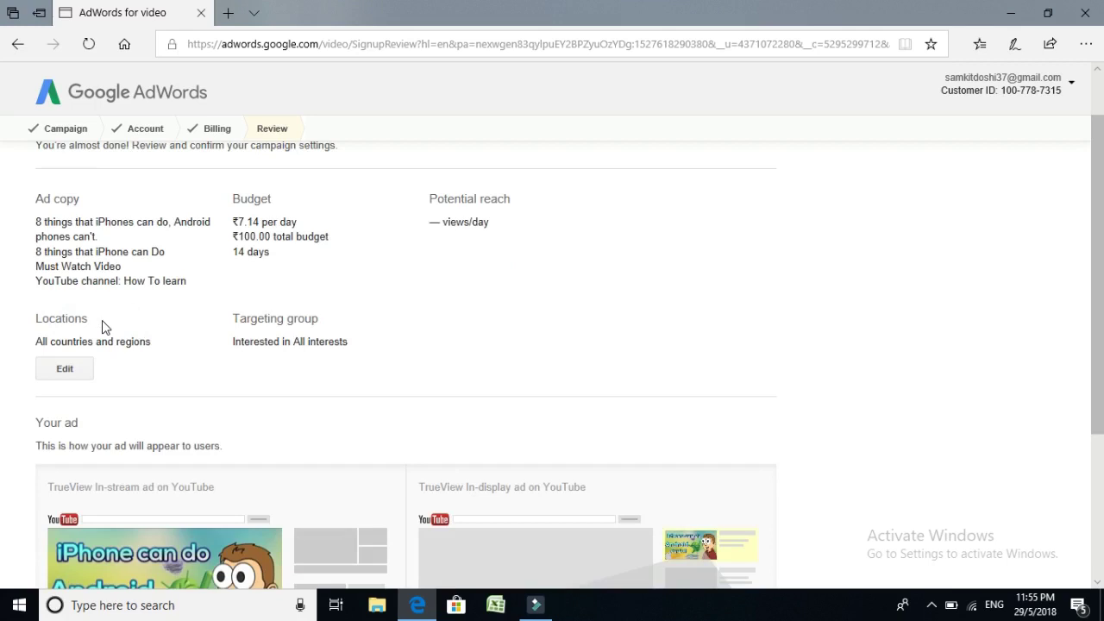
{"action": "left_click", "coordinate": [48, 325]}
{"action": "left_click", "coordinate": [127, 343]}
{"action": "left_click", "coordinate": [140, 344]}
{"action": "scroll", "coordinate": [137, 348], "scroll_direction": "down", "scroll_amount": 1}
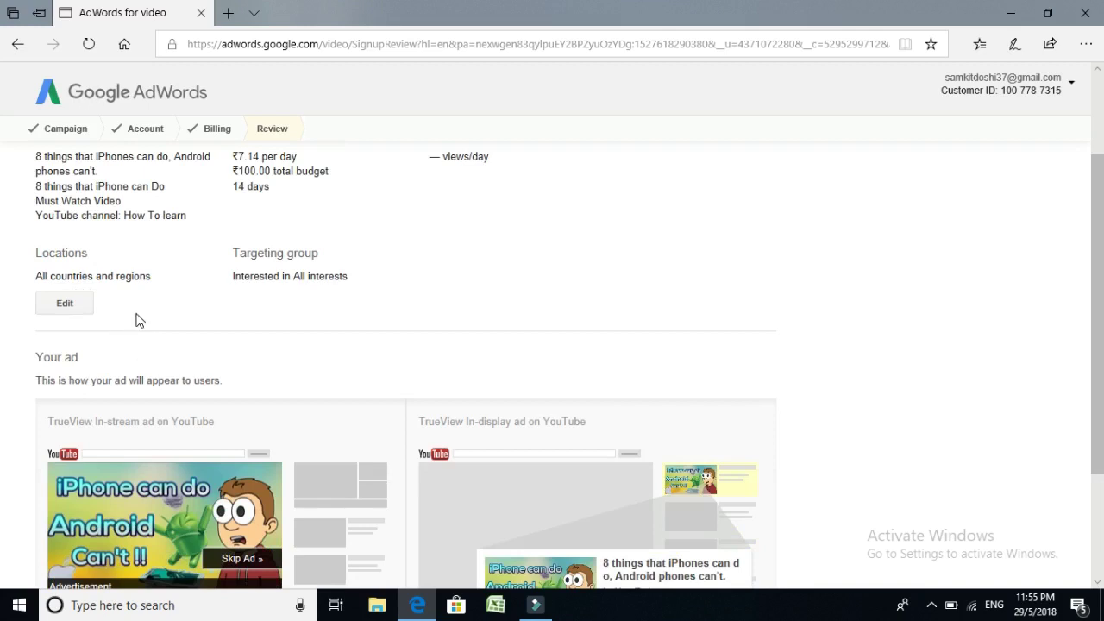
{"action": "left_click", "coordinate": [110, 280]}
{"action": "left_click", "coordinate": [141, 280]}
{"action": "left_click", "coordinate": [159, 285]}
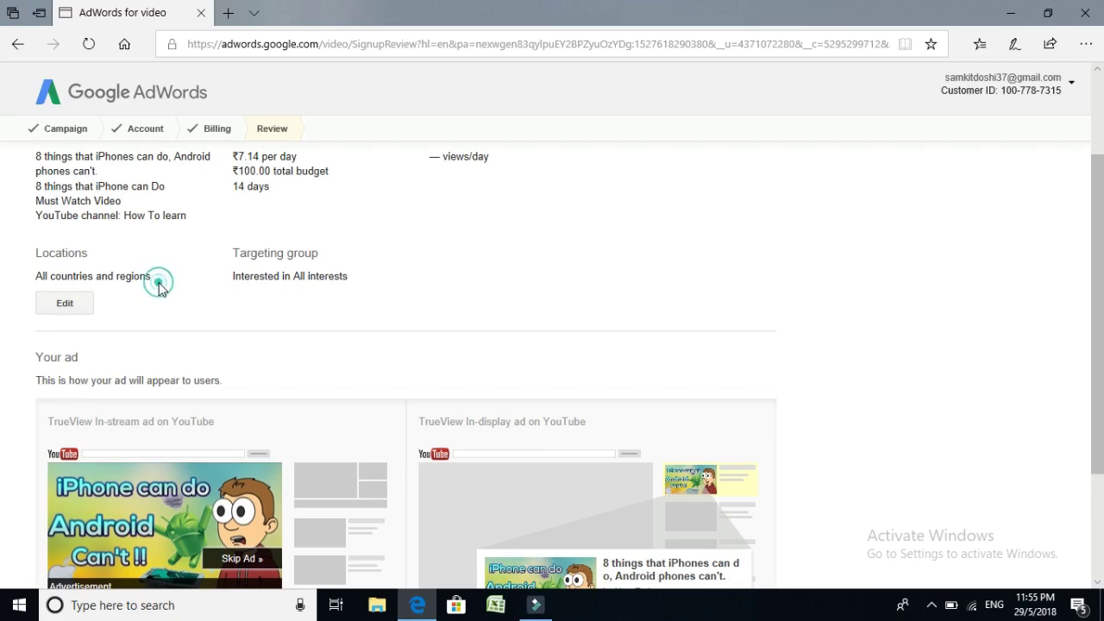
Step: Check the in-stream and in-display ad previews, and create and launch the campaign
{"action": "scroll", "coordinate": [159, 289], "scroll_direction": "down", "scroll_amount": 2}
{"action": "scroll", "coordinate": [159, 290], "scroll_direction": "down", "scroll_amount": 1}
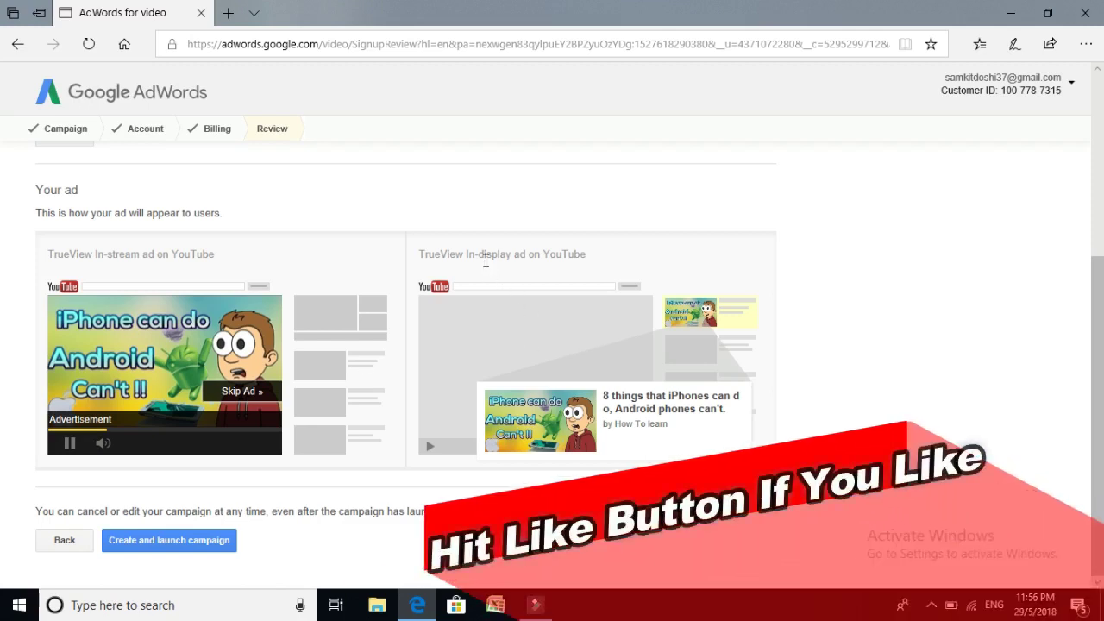
{"action": "left_click", "coordinate": [181, 542]}
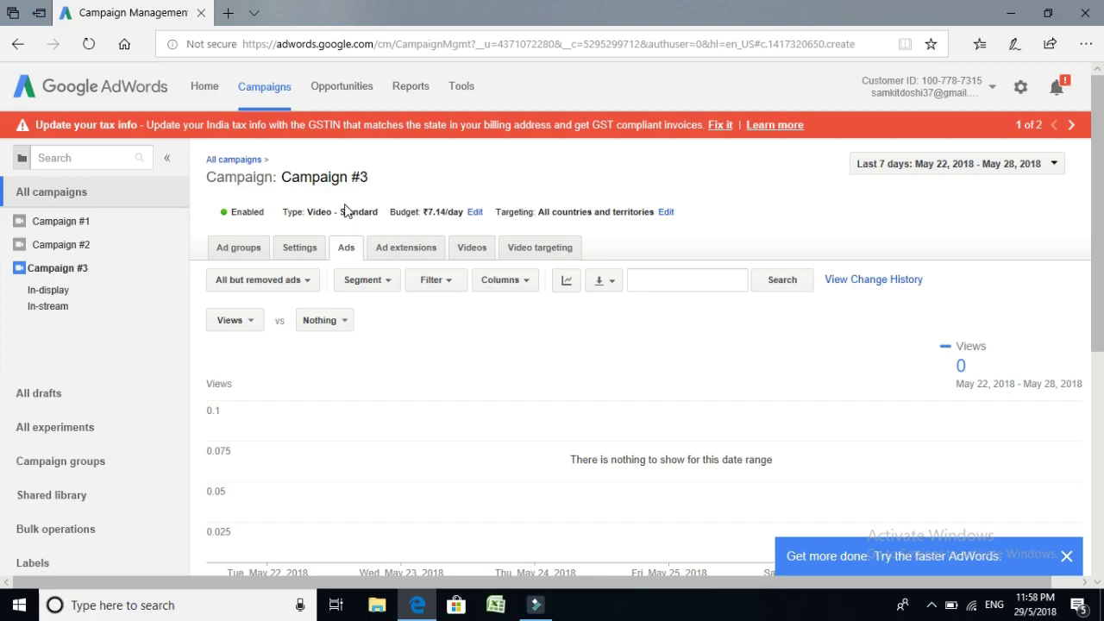
Step: Permanently remove the In-stream ad group from Campaign #3
{"action": "left_click", "coordinate": [238, 249]}
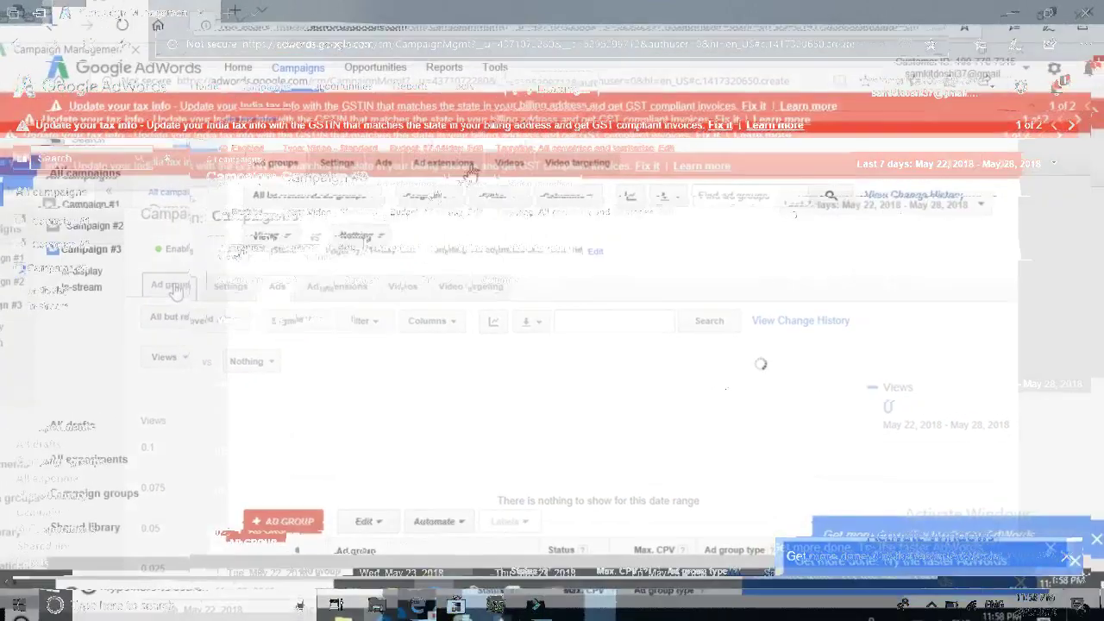
{"action": "scroll", "coordinate": [440, 190], "scroll_direction": "down", "scroll_amount": 5}
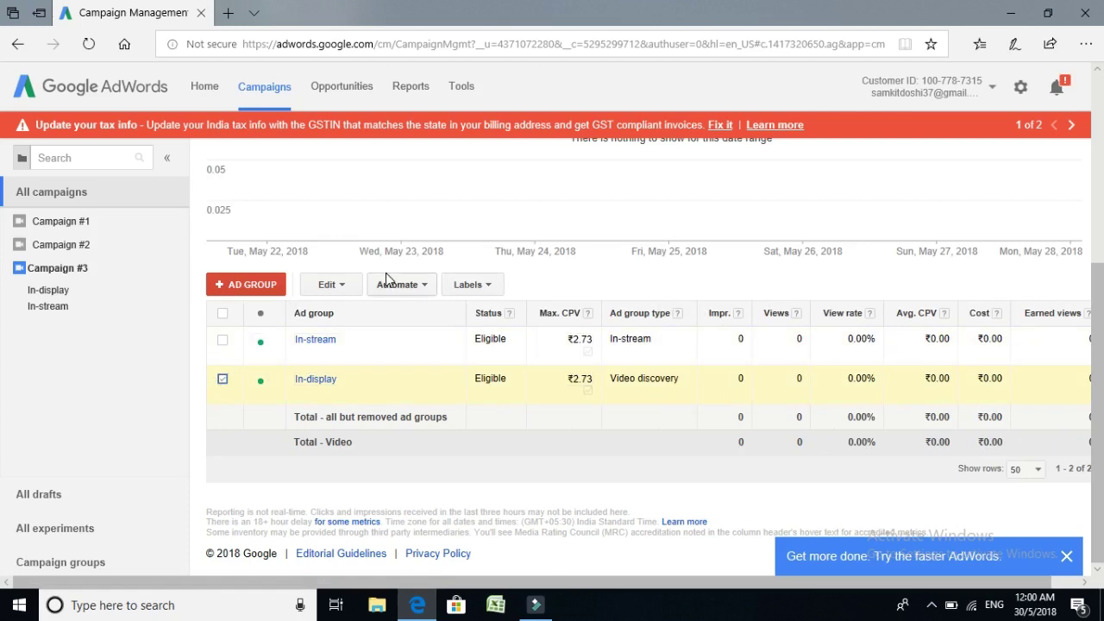
{"action": "left_click", "coordinate": [223, 378]}
{"action": "left_click", "coordinate": [223, 340]}
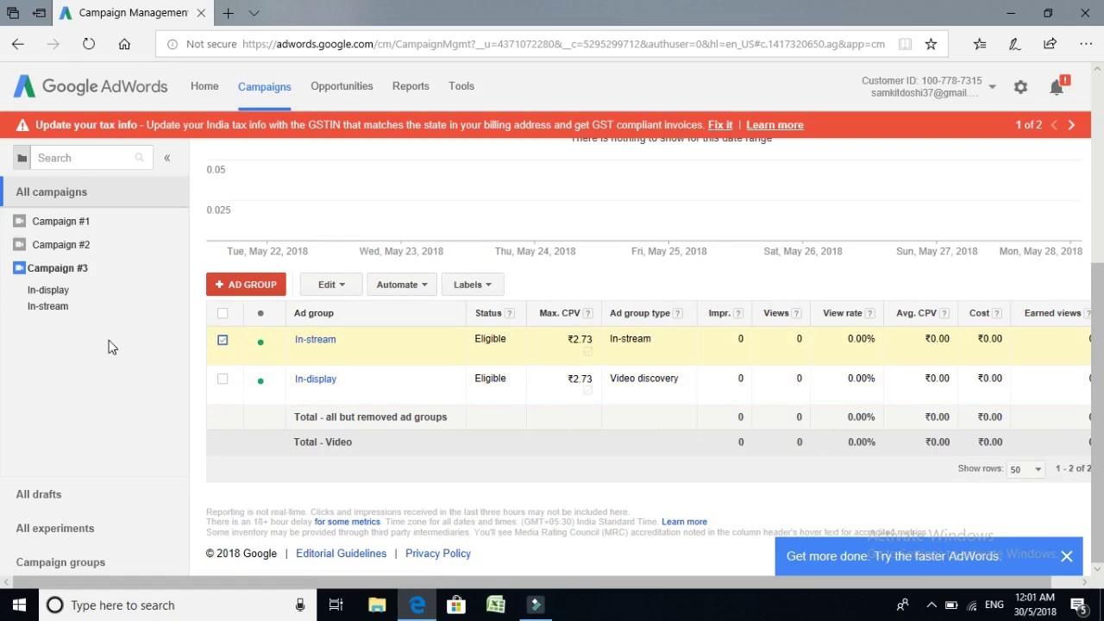
{"action": "scroll", "coordinate": [109, 342], "scroll_direction": "up", "scroll_amount": 3}
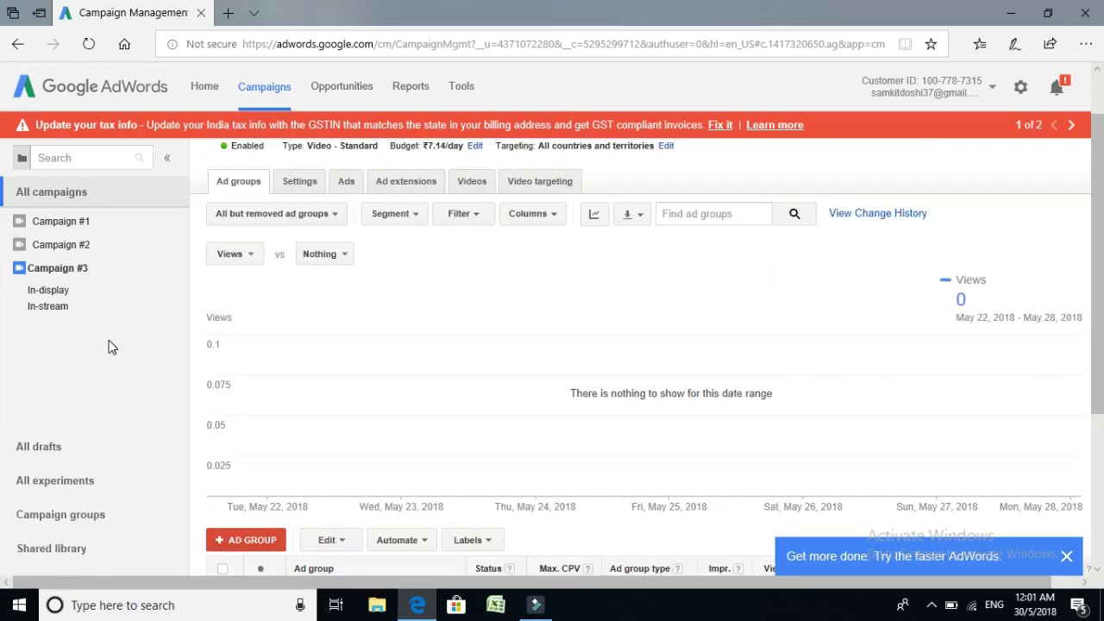
{"action": "scroll", "coordinate": [108, 346], "scroll_direction": "down", "scroll_amount": 2}
{"action": "left_click", "coordinate": [328, 413]}
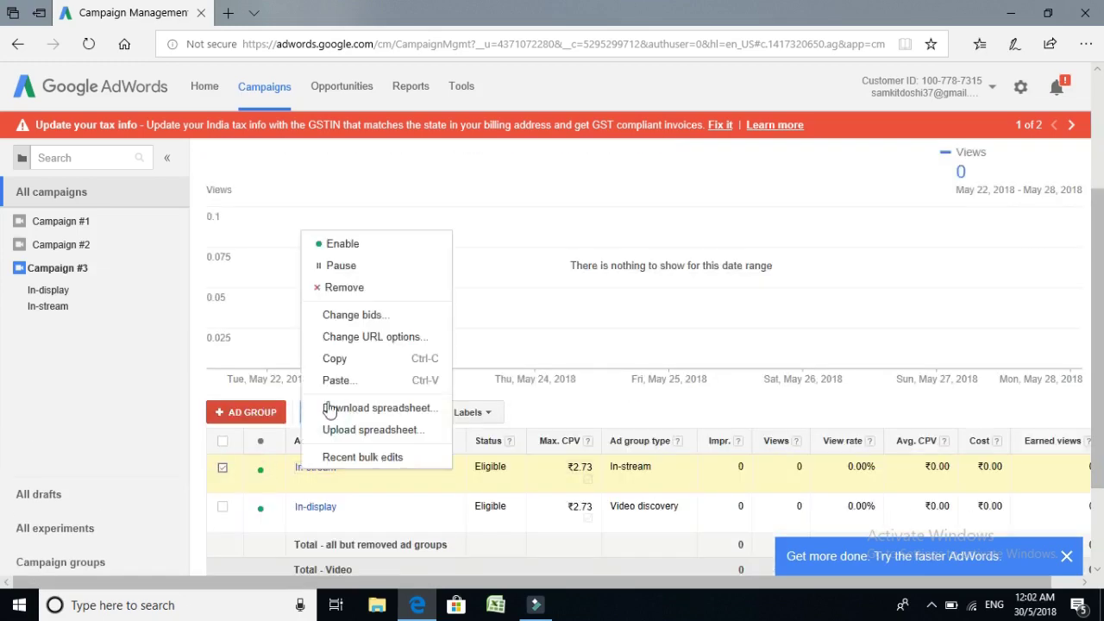
{"action": "left_click", "coordinate": [371, 291]}
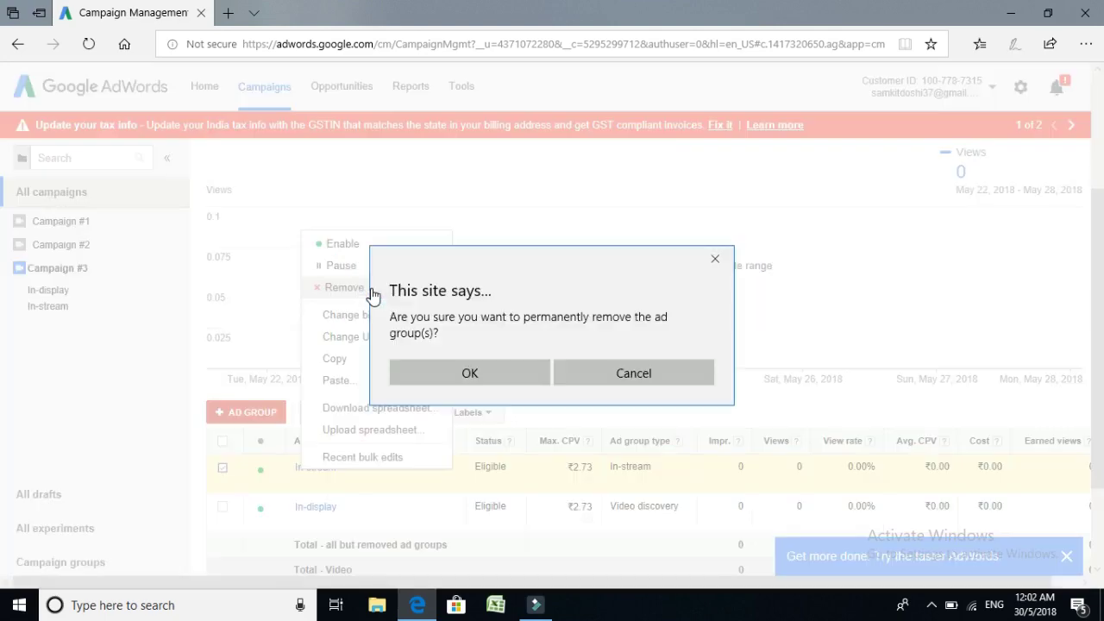
{"action": "left_click", "coordinate": [476, 373]}
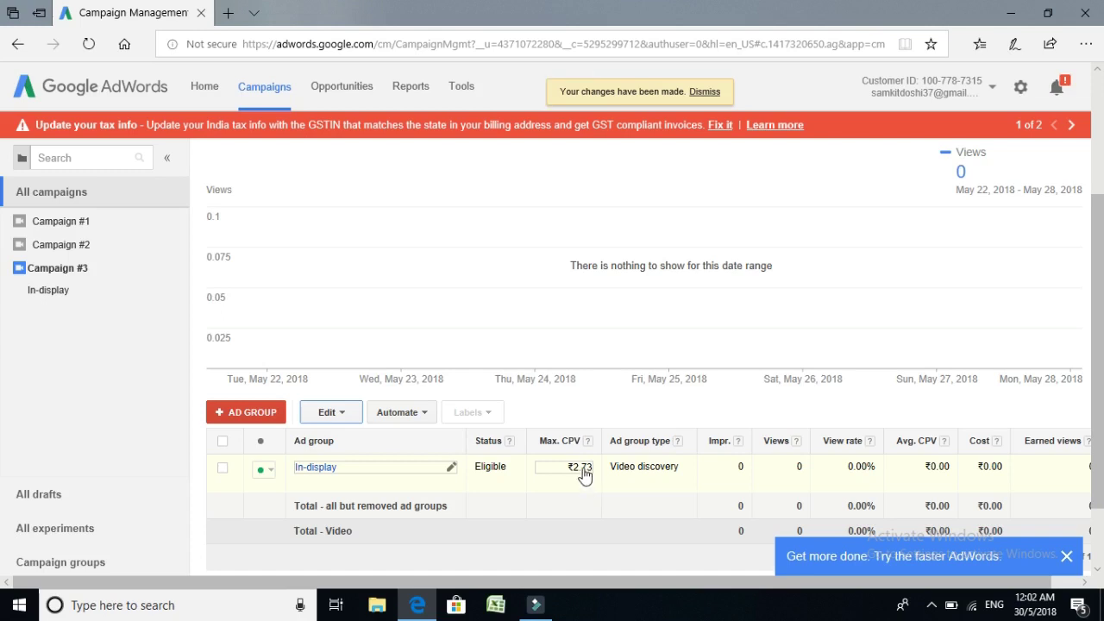
Step: Open the In-display ad group's maximum CPV bid for editing and save it at ₹2.73
{"action": "left_click", "coordinate": [582, 467]}
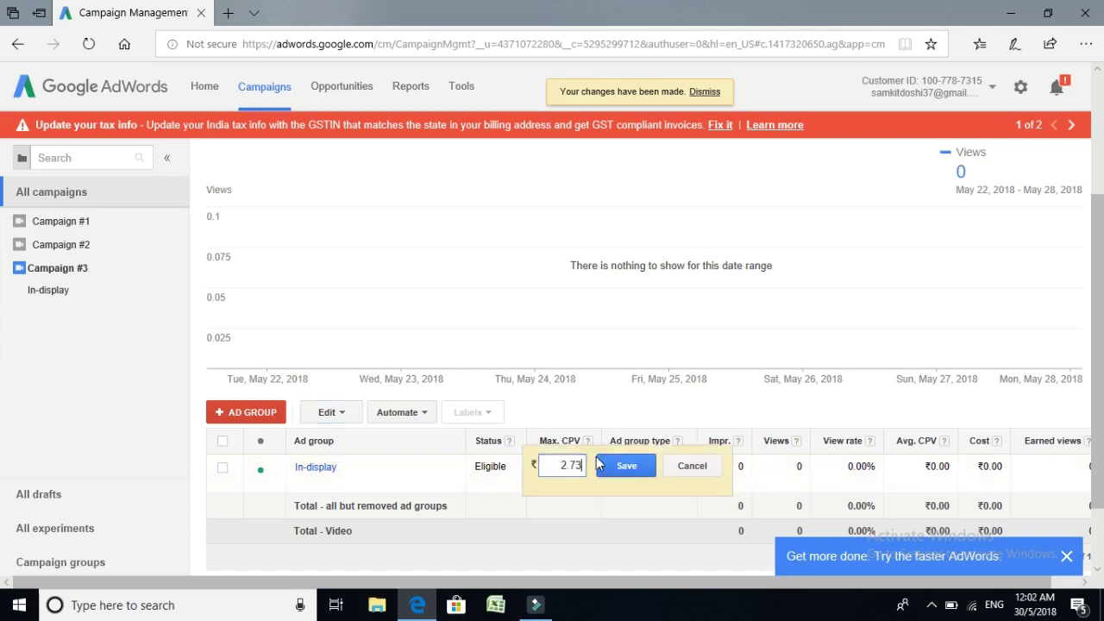
{"action": "key", "text": "Return"}
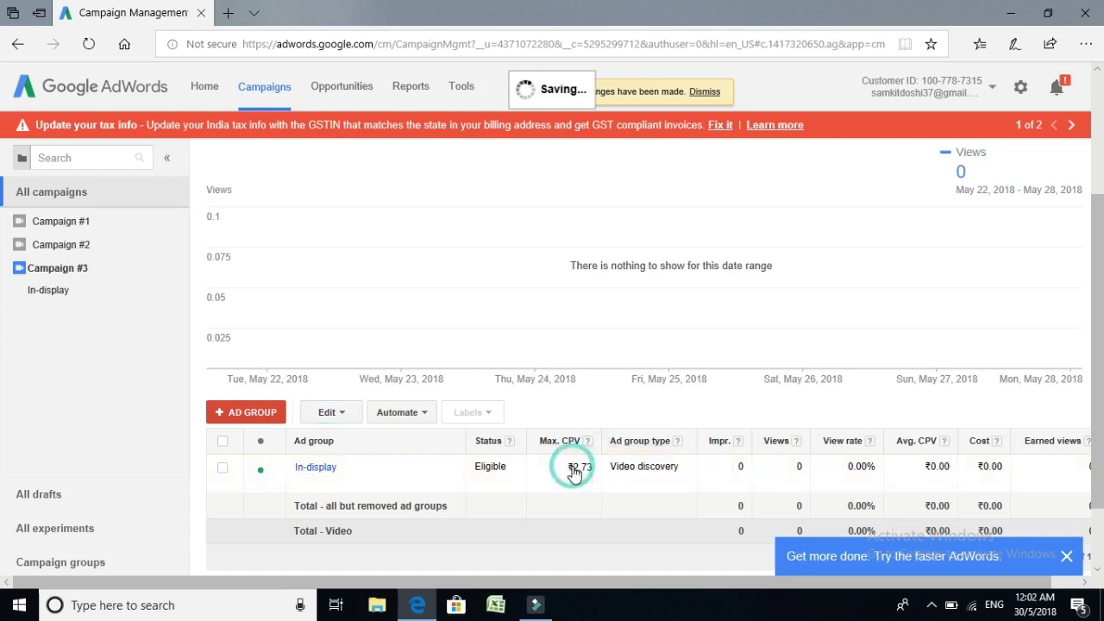
Step: Set the In-display ad group's maximum CPV bid to ₹0.20 and save the change
{"action": "left_click", "coordinate": [580, 470]}
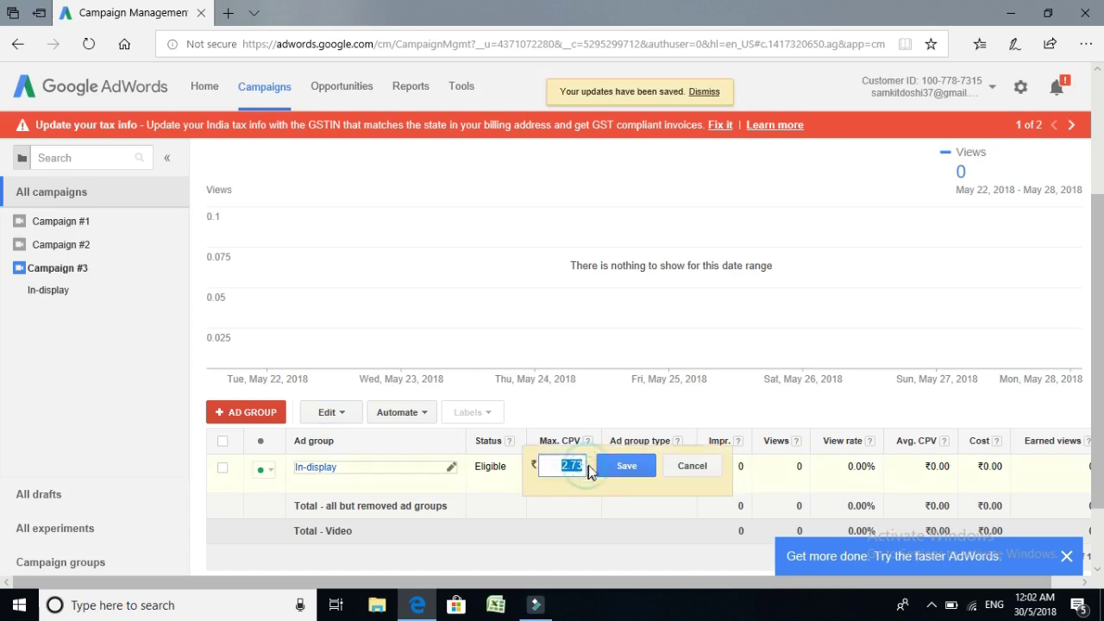
{"action": "key", "text": "BackSpace"}
{"action": "type", "text": "0.2"}
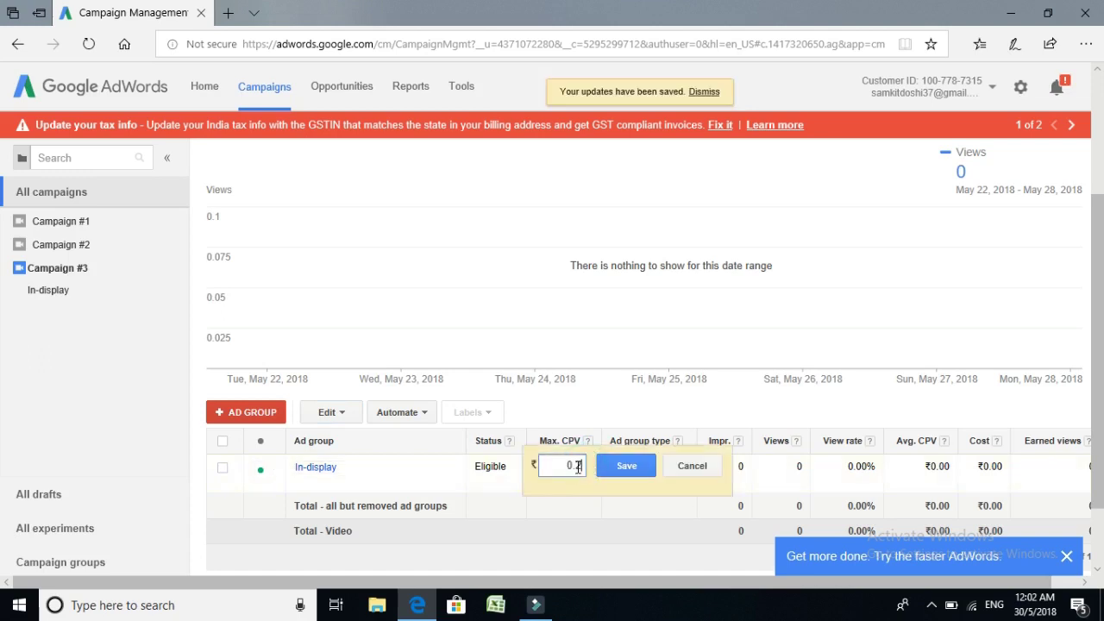
{"action": "left_click", "coordinate": [618, 466]}
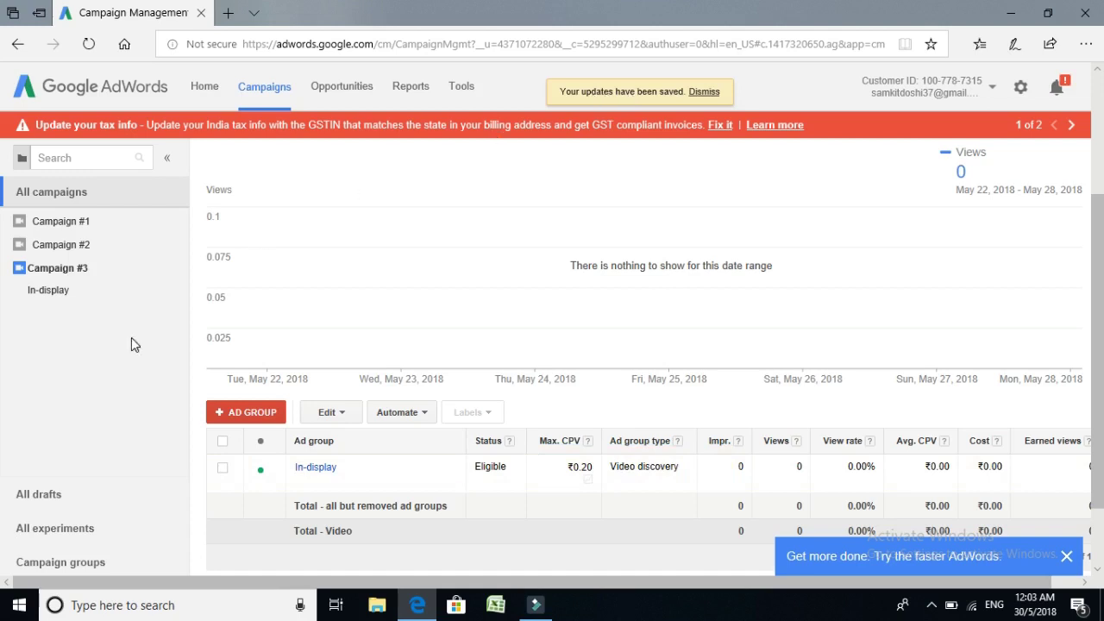
{"action": "scroll", "coordinate": [132, 337], "scroll_direction": "down", "scroll_amount": 1}
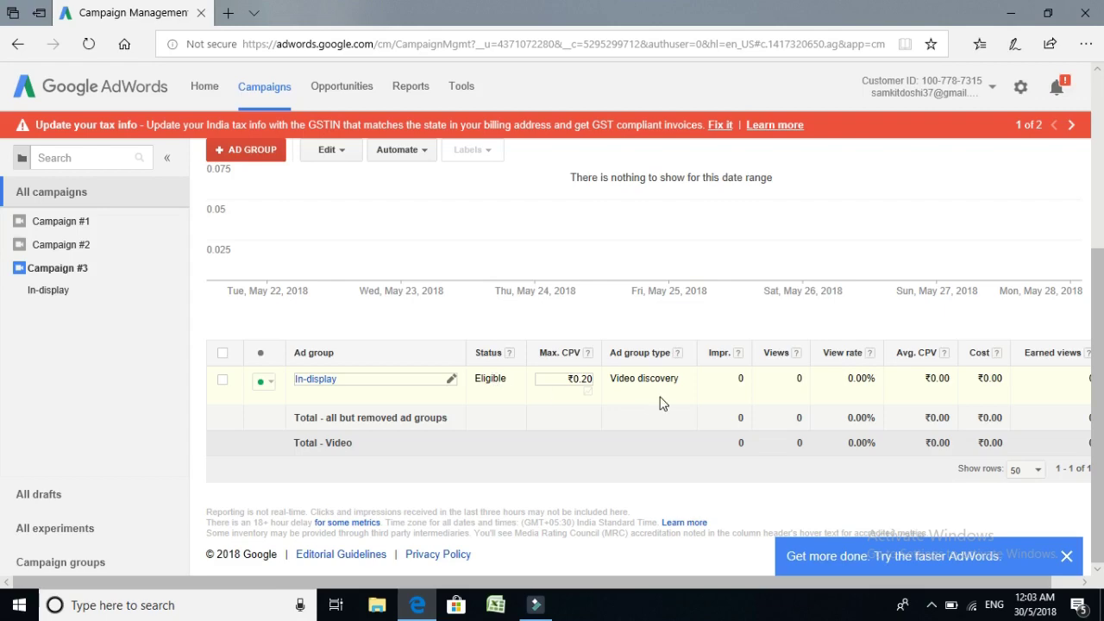
{"action": "scroll", "coordinate": [645, 388], "scroll_direction": "up", "scroll_amount": 3}
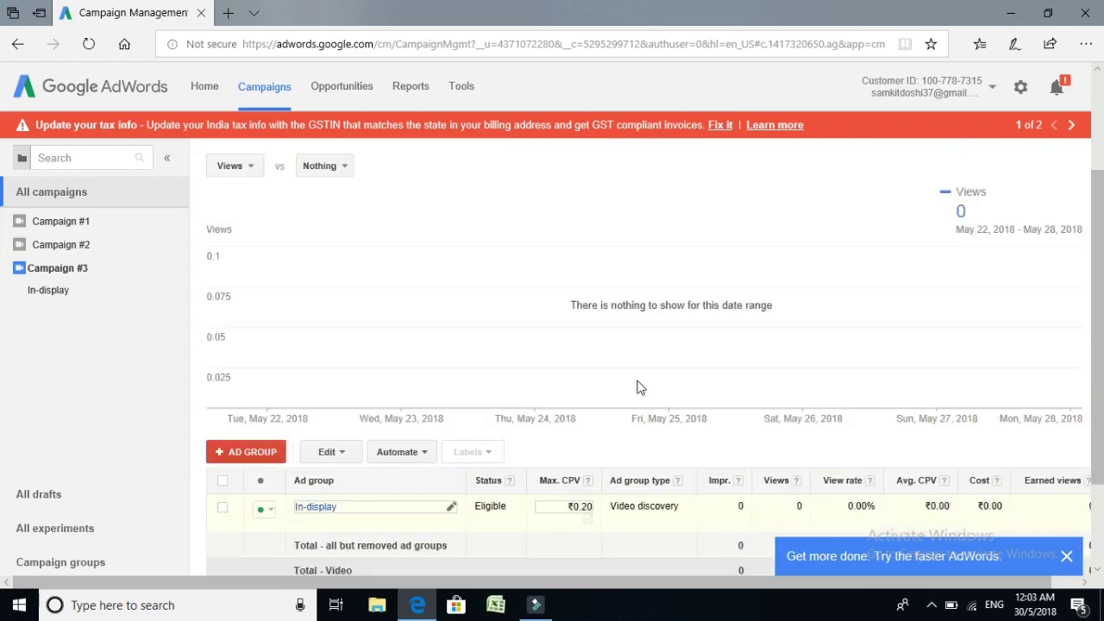
{"action": "scroll", "coordinate": [640, 386], "scroll_direction": "up", "scroll_amount": 1}
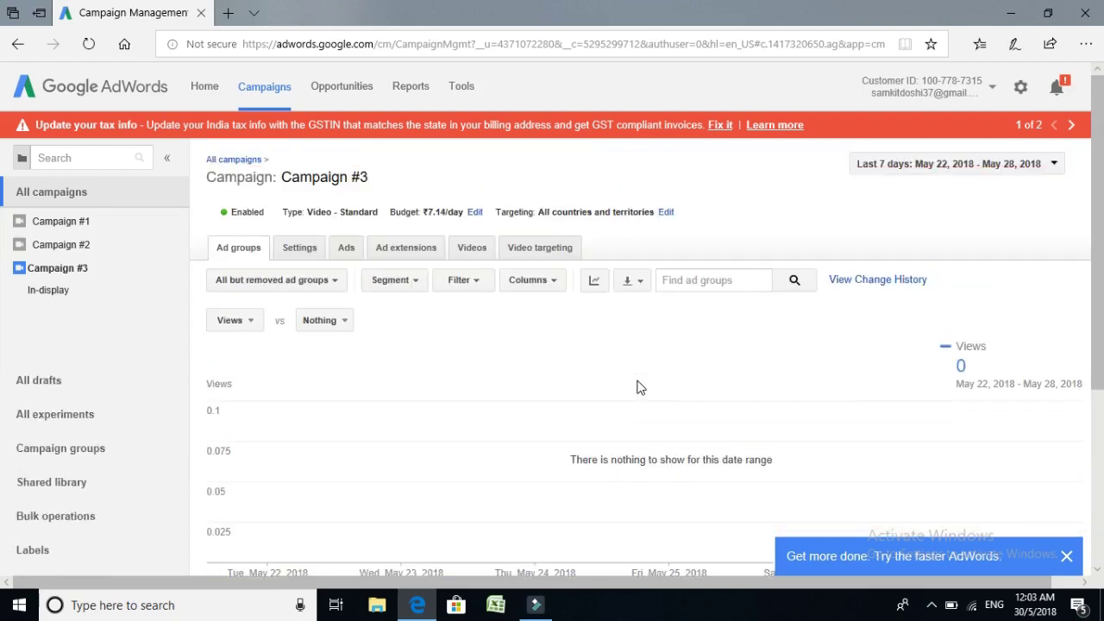
{"action": "scroll", "coordinate": [639, 387], "scroll_direction": "down", "scroll_amount": 4}
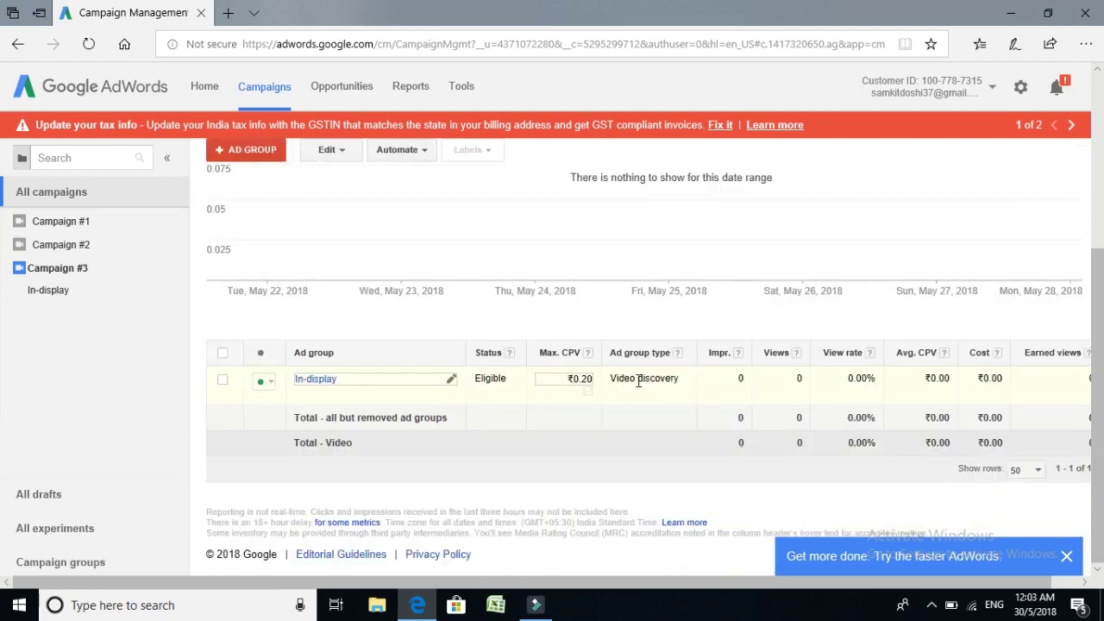
{"action": "scroll", "coordinate": [638, 381], "scroll_direction": "up", "scroll_amount": 4}
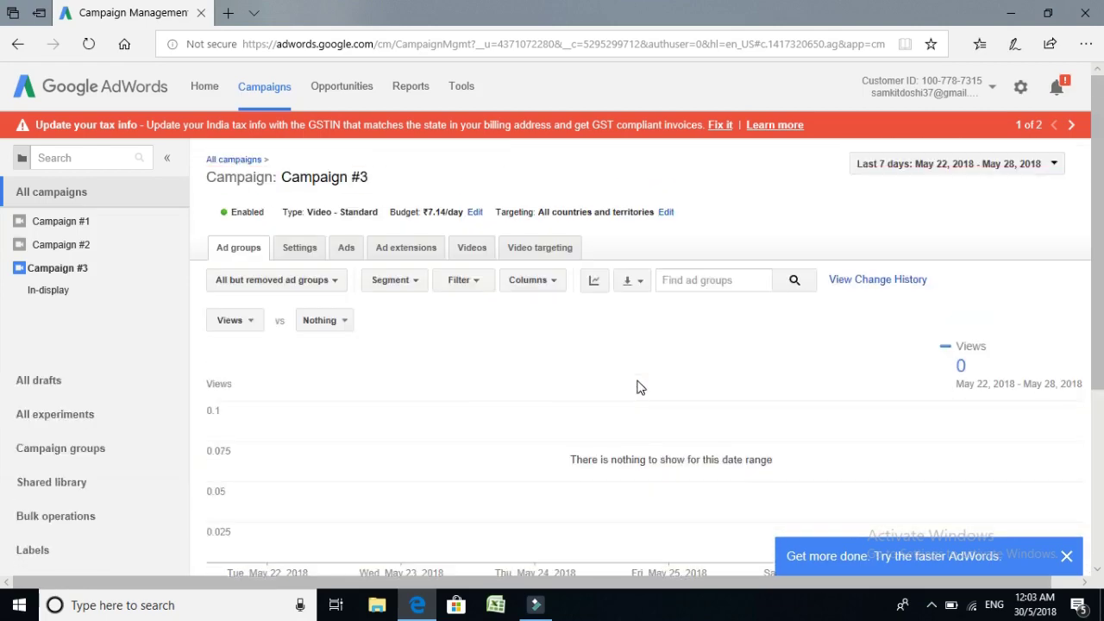
{"action": "scroll", "coordinate": [639, 381], "scroll_direction": "down", "scroll_amount": 4}
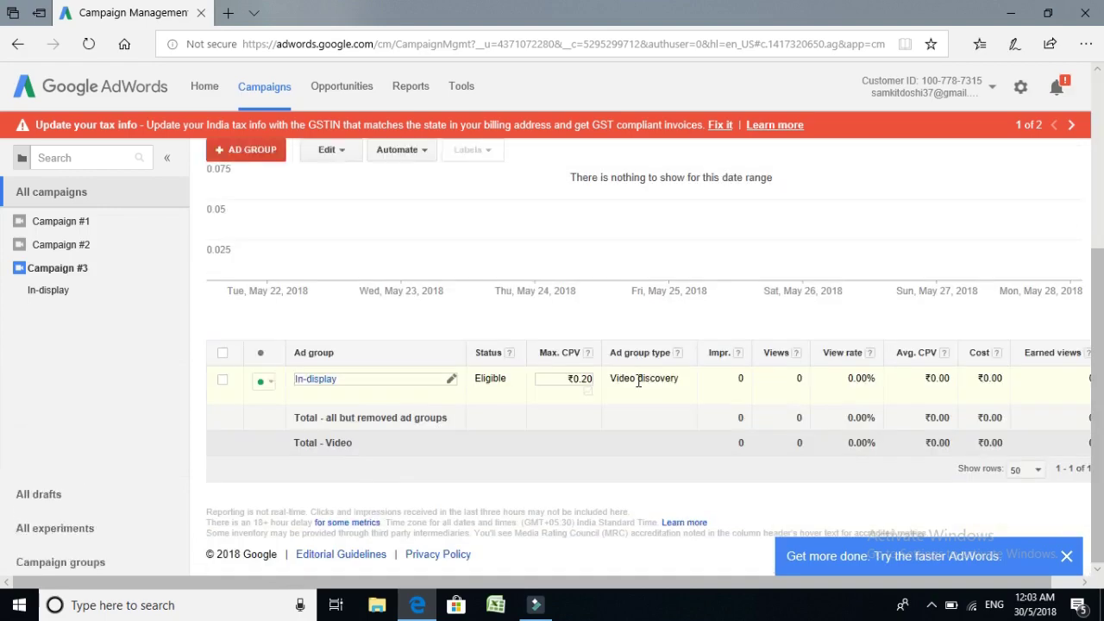
{"action": "scroll", "coordinate": [639, 381], "scroll_direction": "up", "scroll_amount": 4}
{"action": "scroll", "coordinate": [638, 388], "scroll_direction": "down", "scroll_amount": 4}
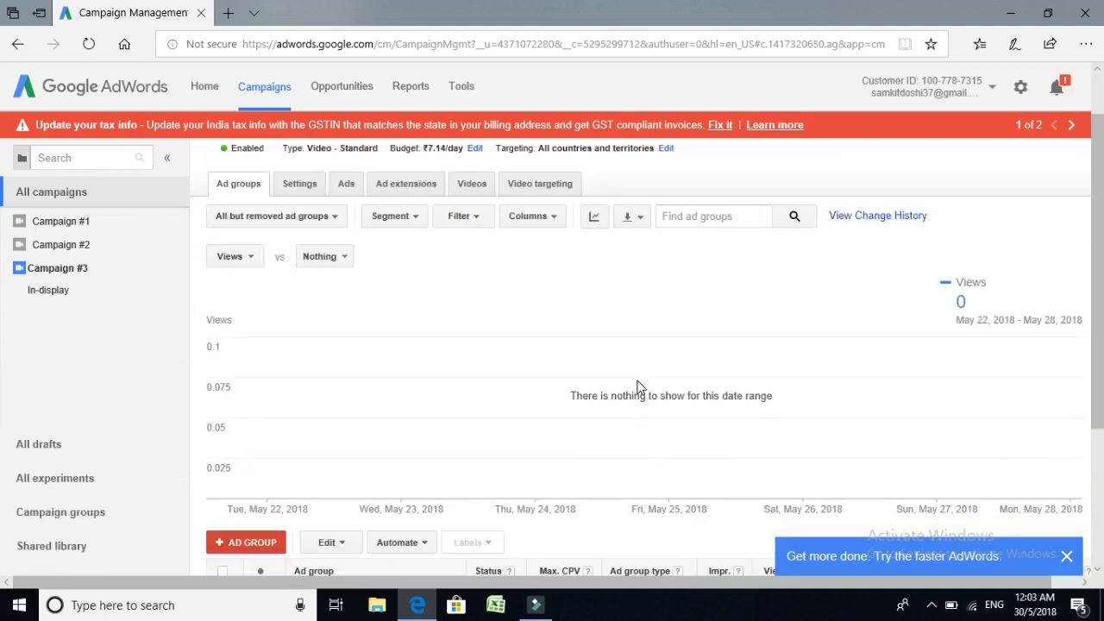